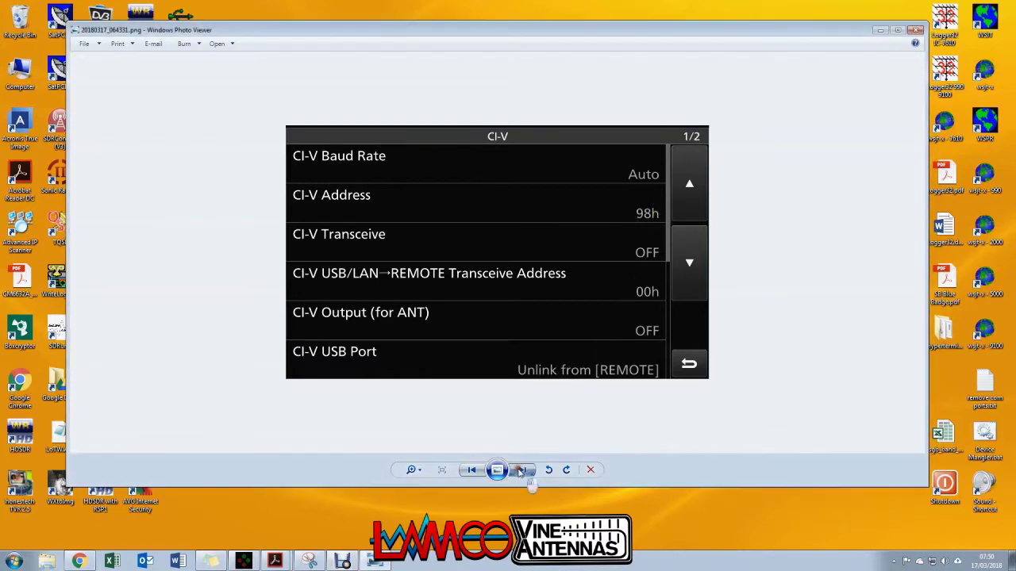
Review the pictures of the radio's CI-V and USB SEND/KEYING settings and compare them with the highlighted Silicon Labs COM ports
left_click(520, 470)
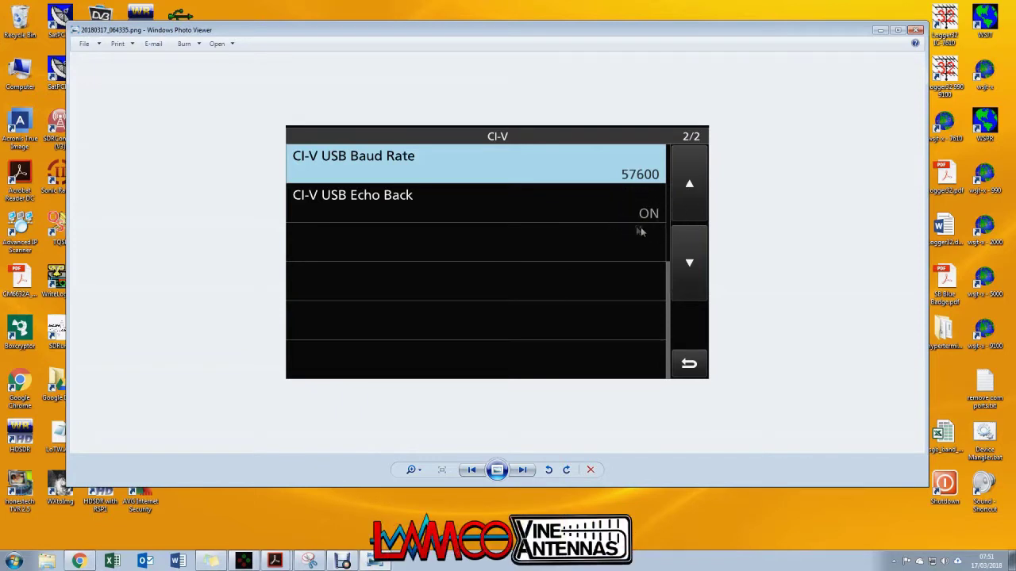
left_click(524, 470)
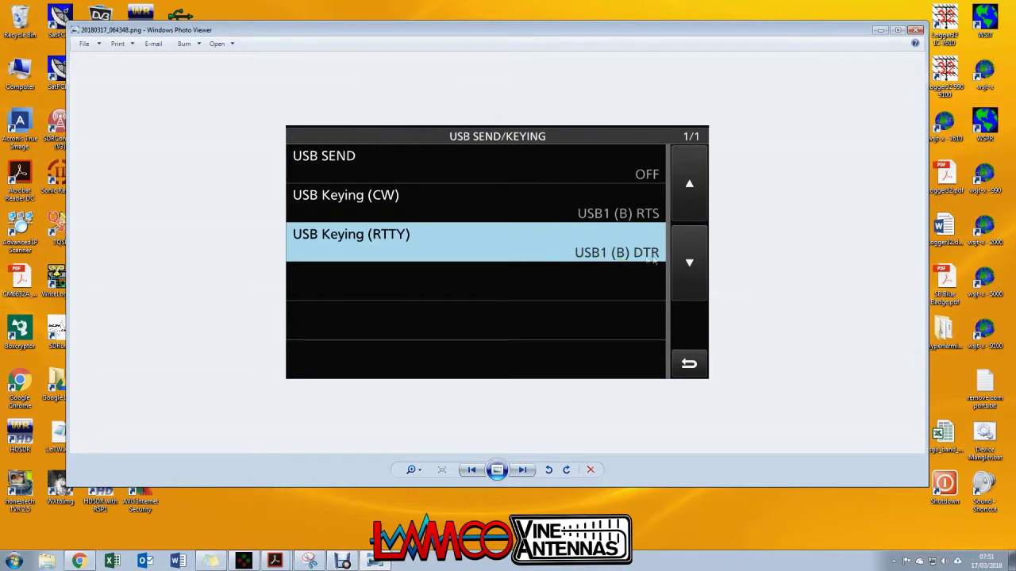
left_click(379, 562)
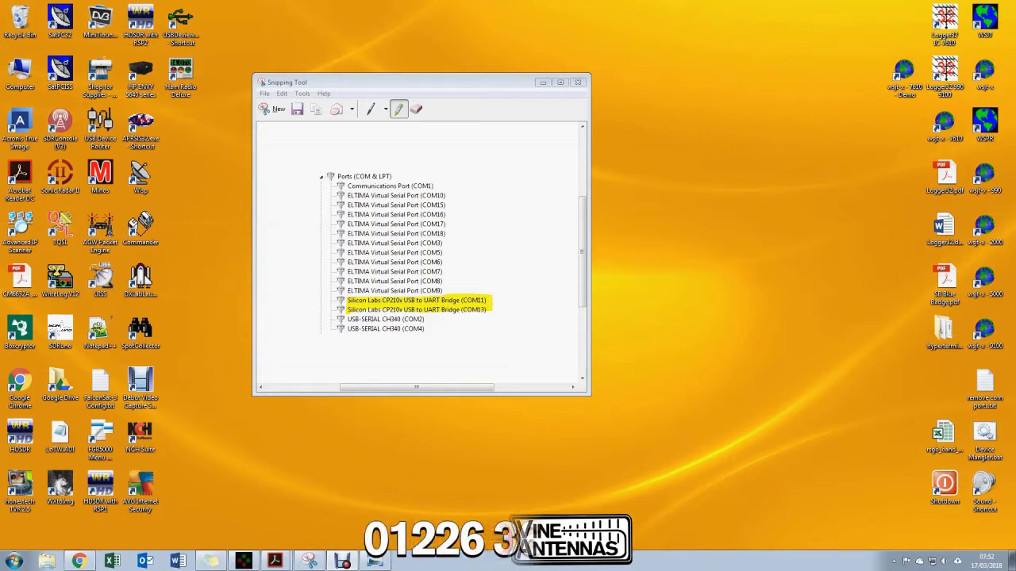
left_click(382, 561)
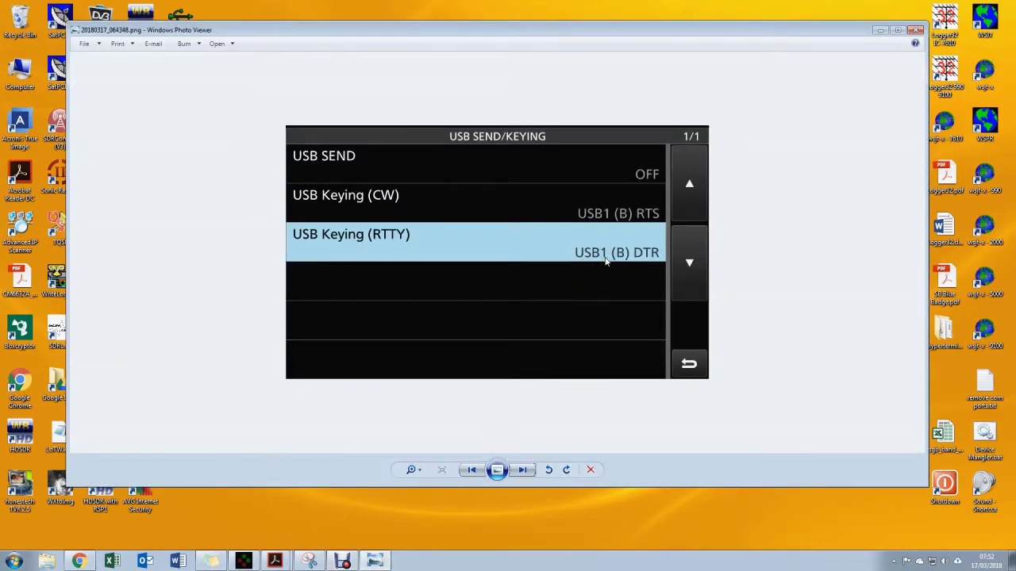
left_click(375, 561)
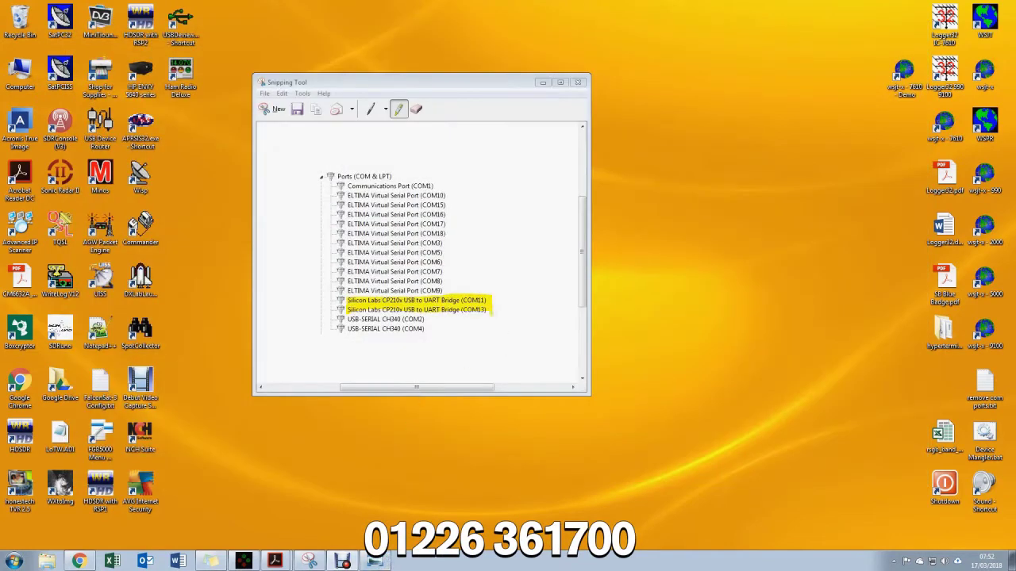
left_click(375, 561)
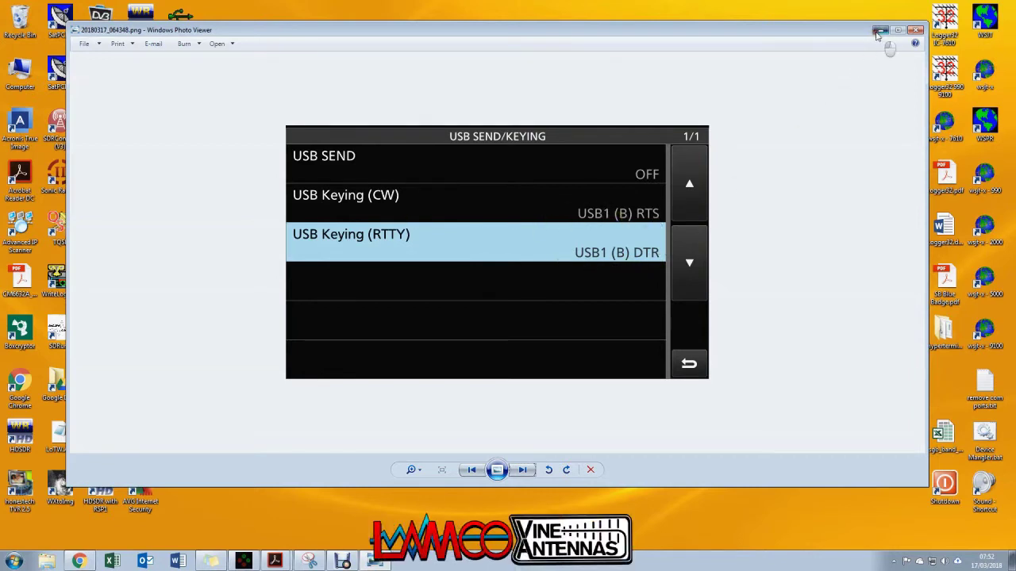
left_click(917, 29)
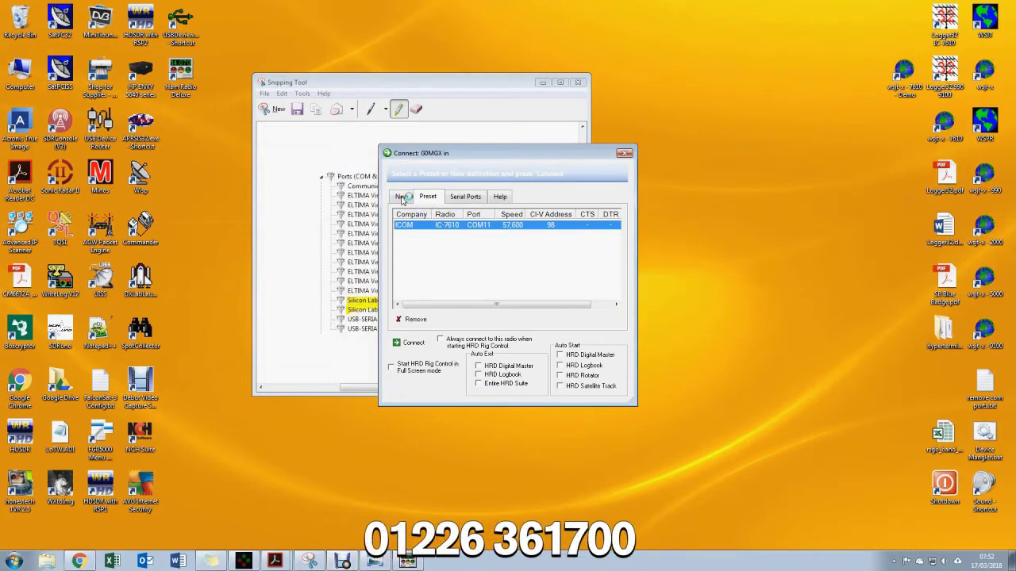
Open a new connection definition for the ICOM IC-7610 and check its port, speed and CI-V address against the radio's settings pictures
left_click(402, 199)
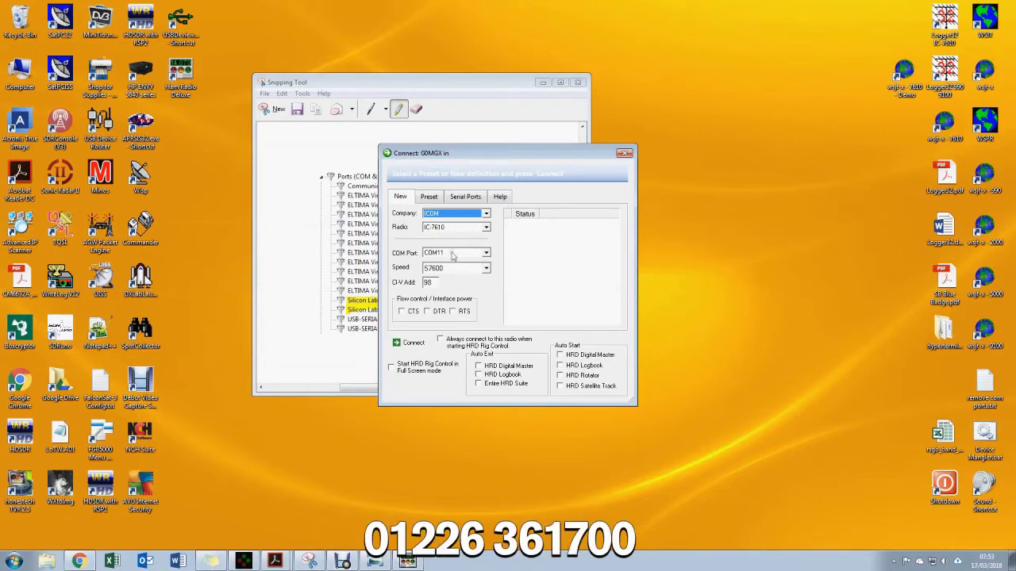
left_click_drag(471, 155, 652, 143)
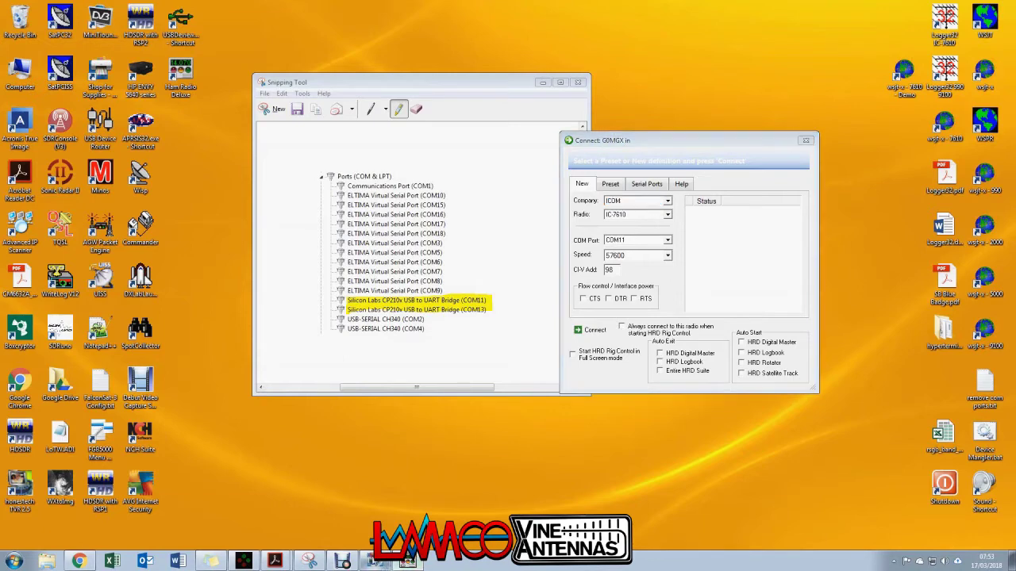
left_click(407, 562)
left_click(471, 470)
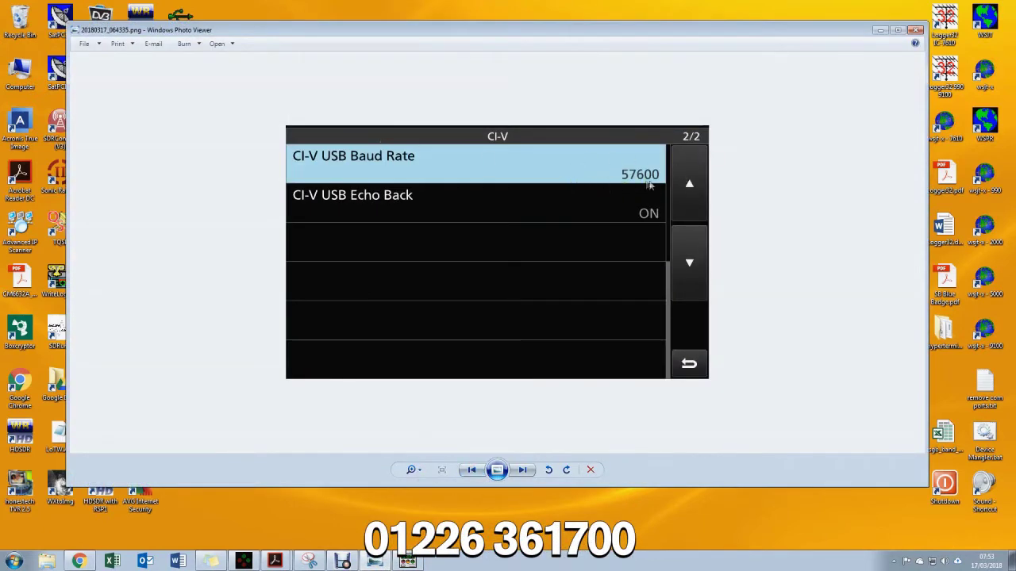
left_click(880, 31)
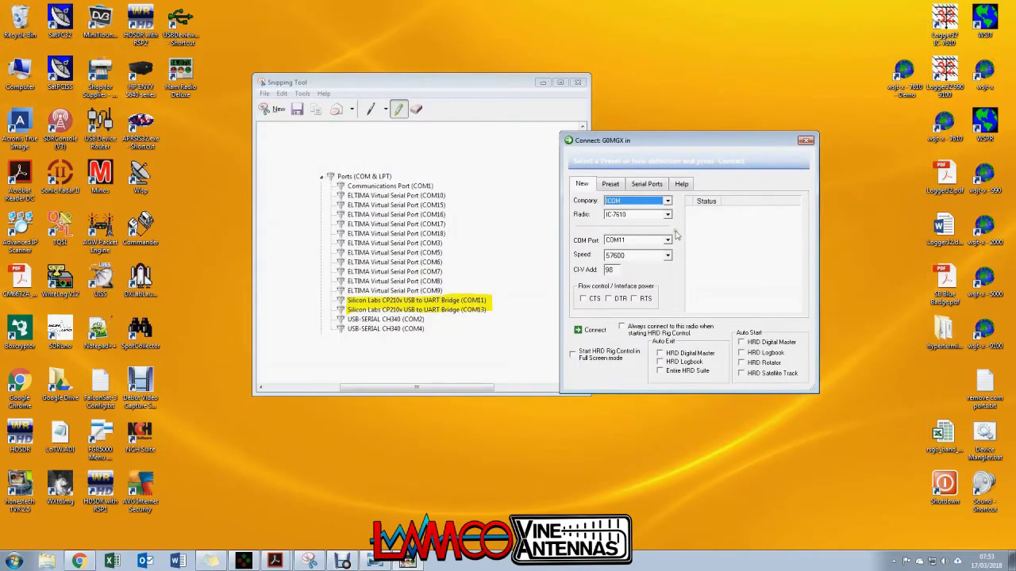
double_click(610, 270)
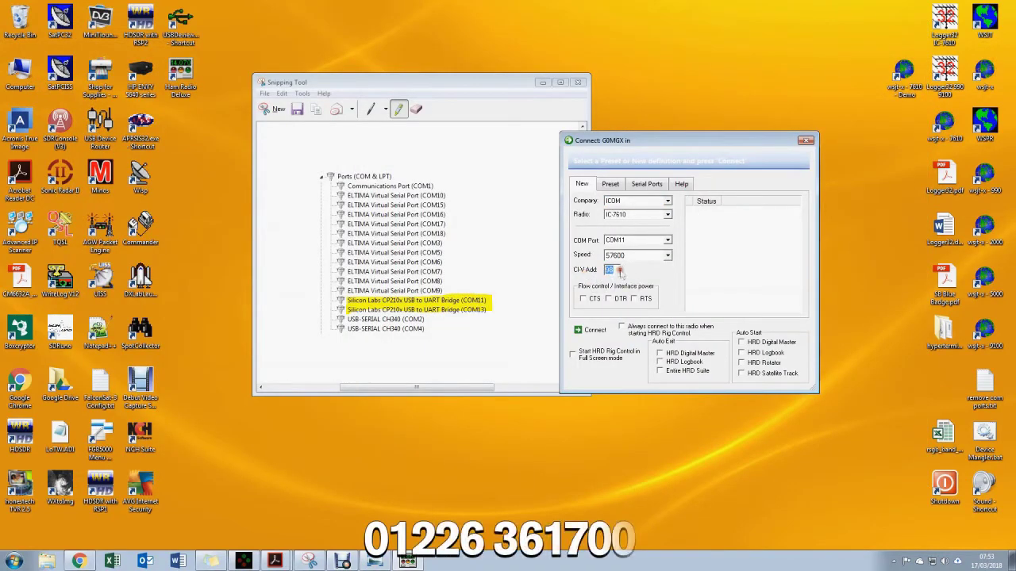
left_click(407, 561)
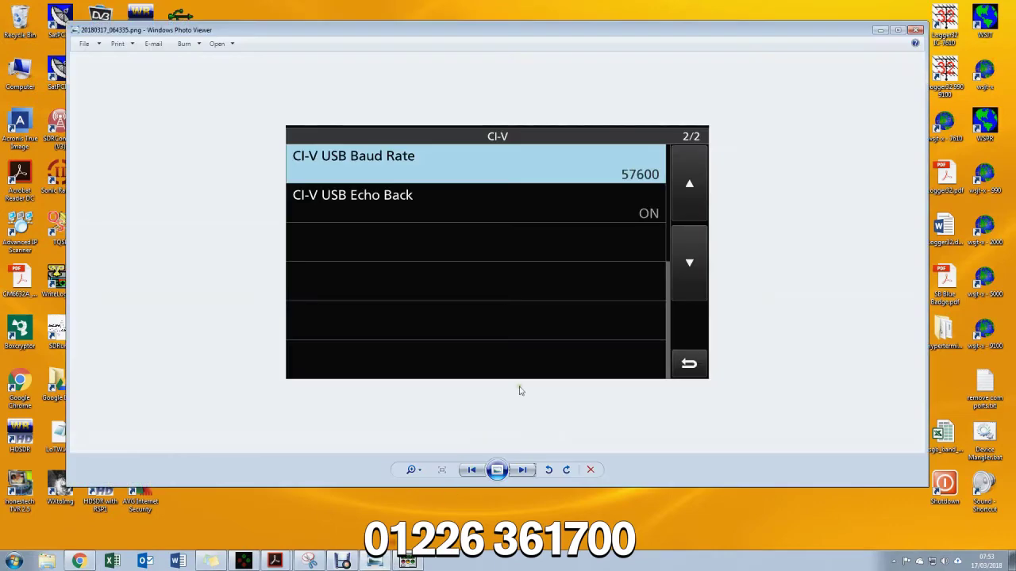
left_click(470, 470)
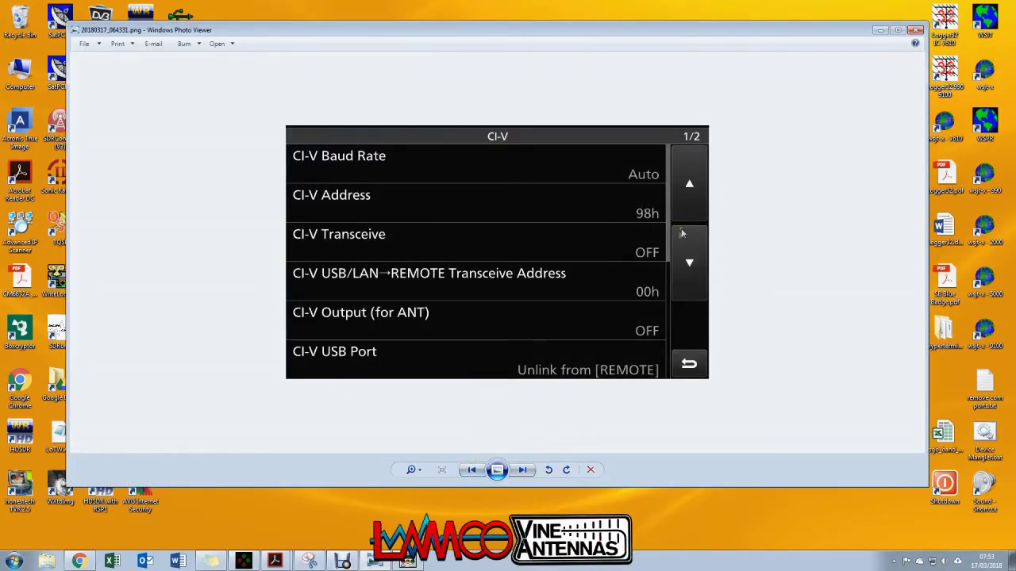
left_click(881, 32)
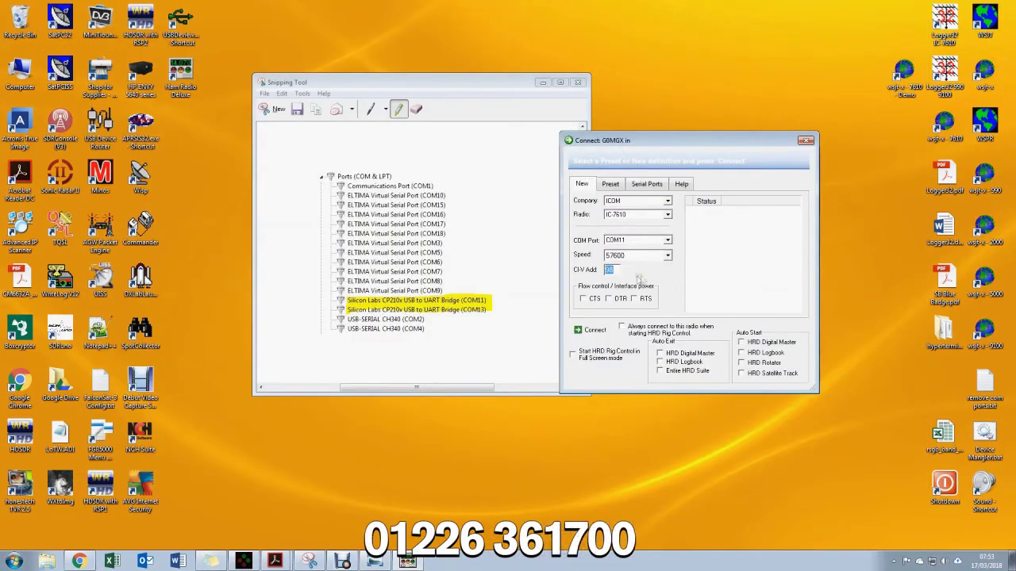
Connect to the IC-7610 and test rig control by swapping the main and secondary frequencies, then swapping them back
left_click(589, 330)
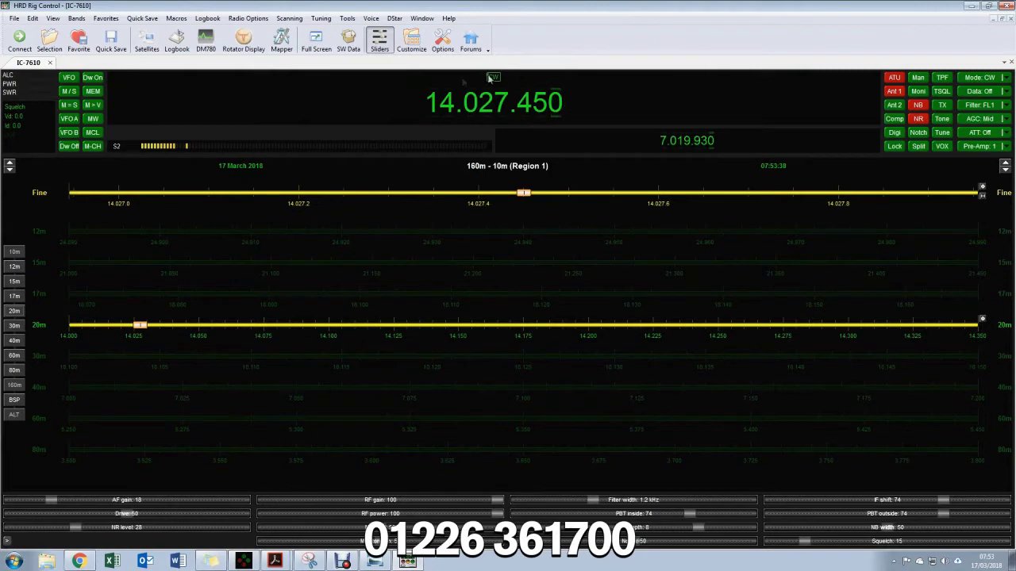
left_click(709, 138)
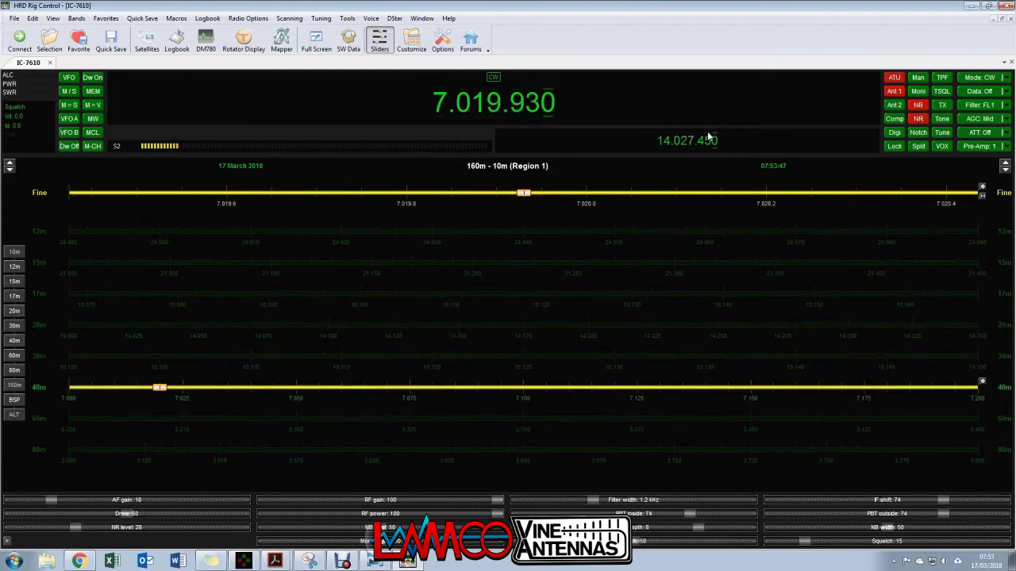
left_click(709, 139)
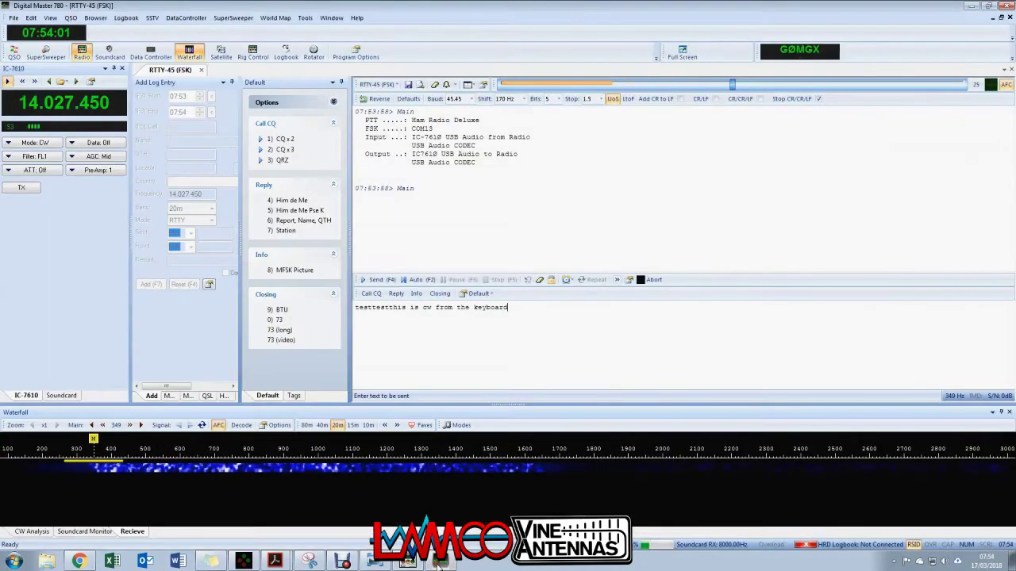
Open the Digital Master 780 program options and review the PTT settings and the CW settings under Modes + IDs
left_click(357, 53)
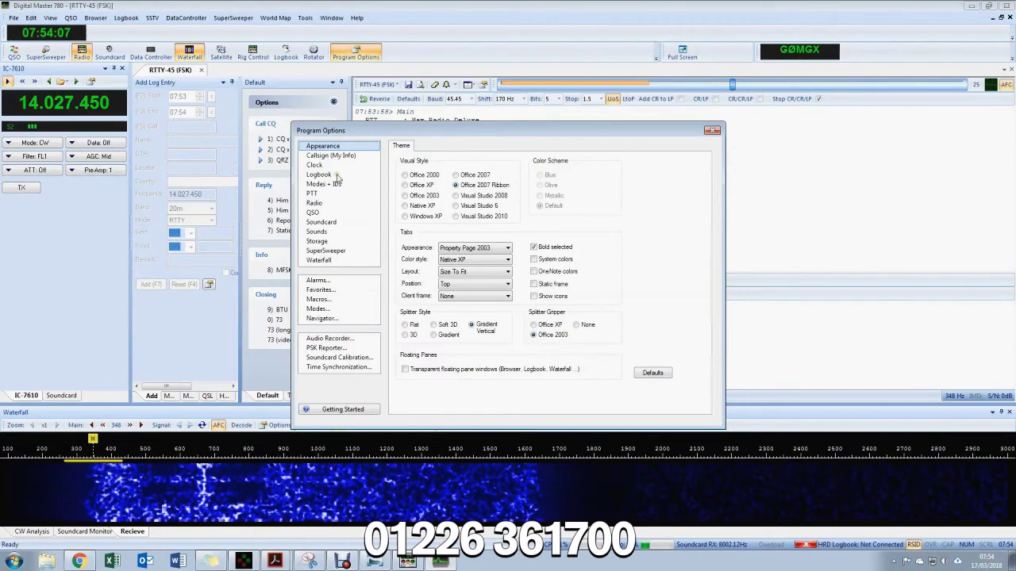
left_click(314, 194)
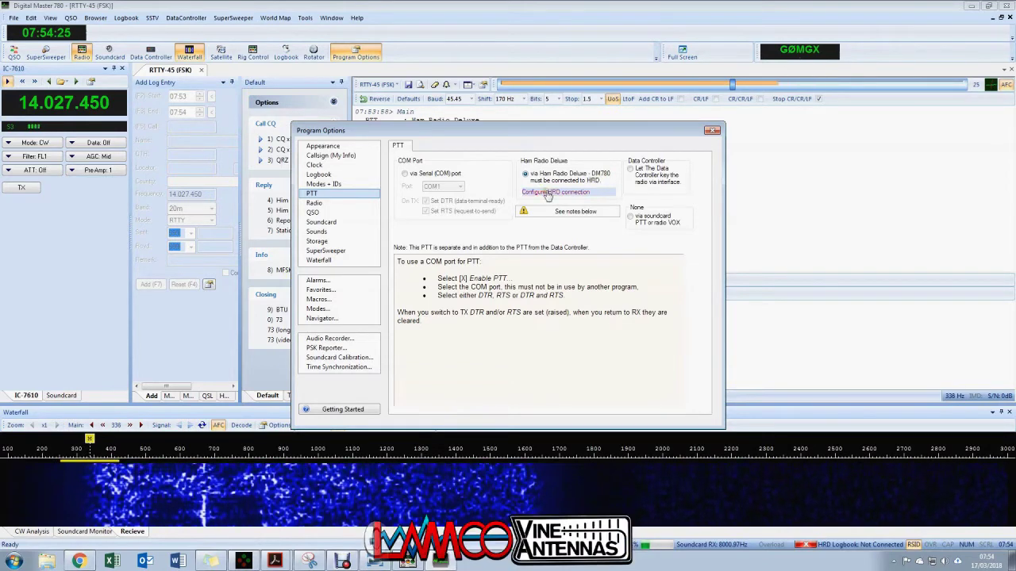
left_click(323, 184)
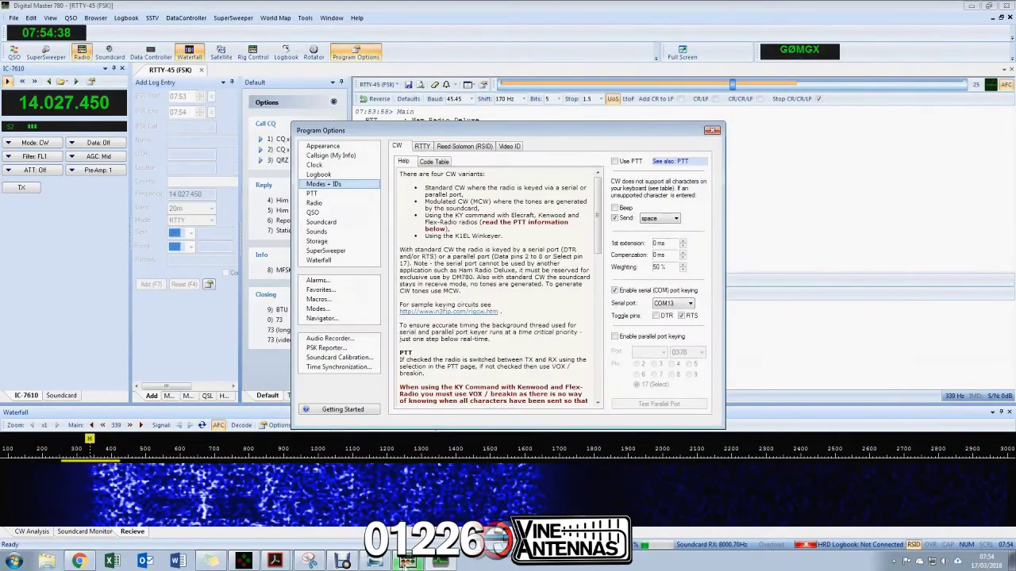
Compare the CW serial port and toggle pin settings with the COM port list and the radio's USB SEND/KEYING picture
left_click(309, 561)
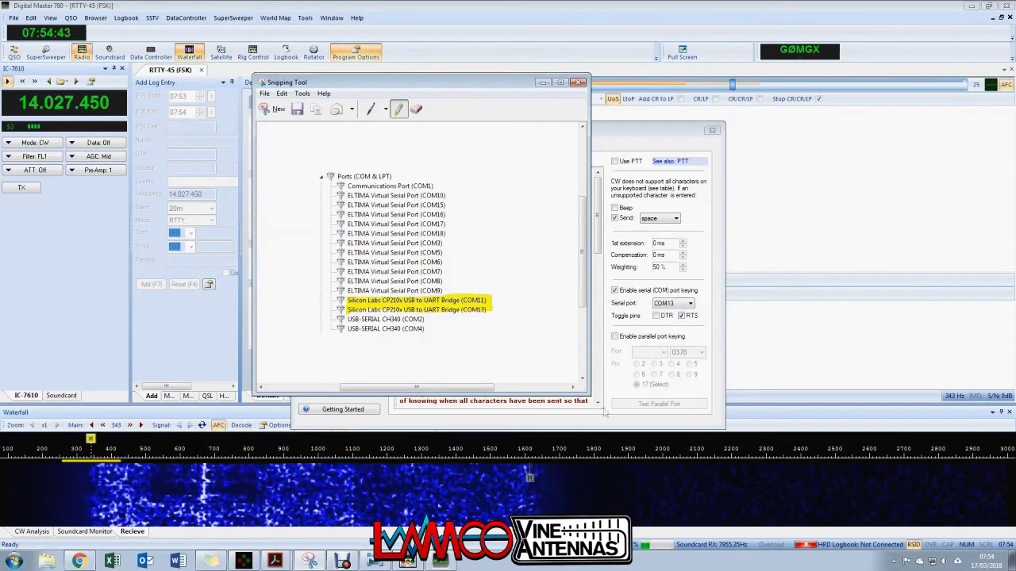
left_click(374, 561)
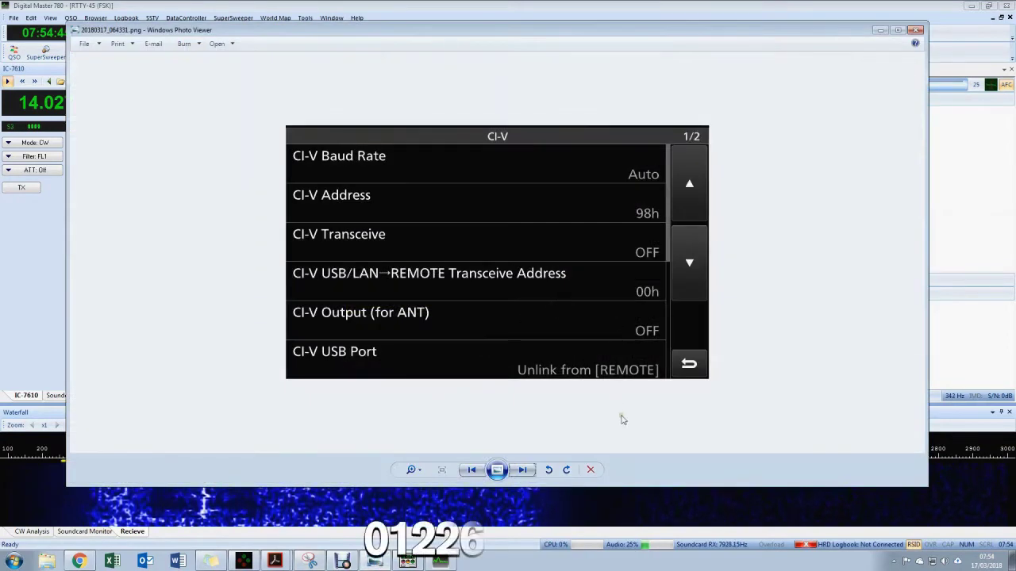
left_click(527, 469)
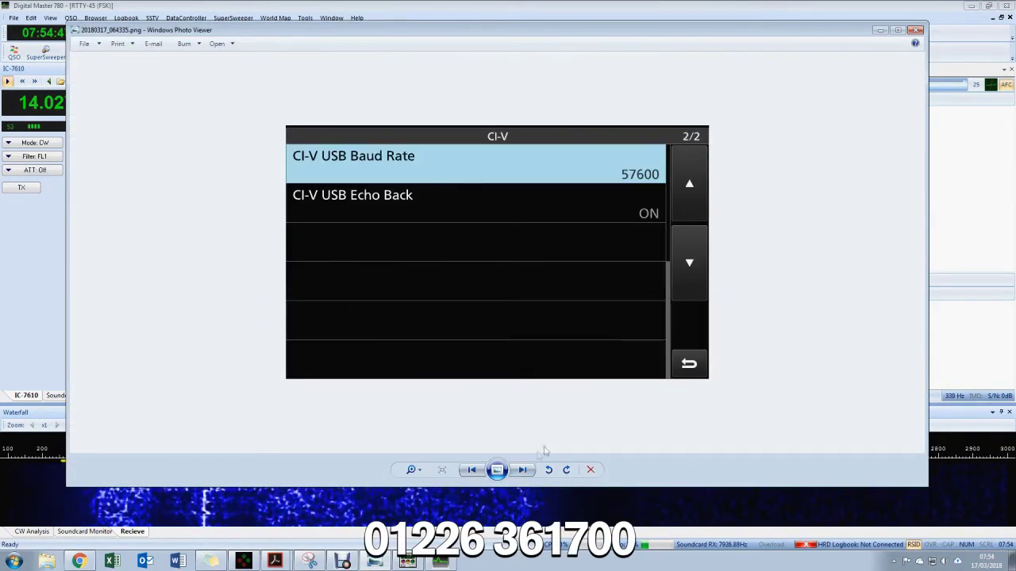
left_click(523, 471)
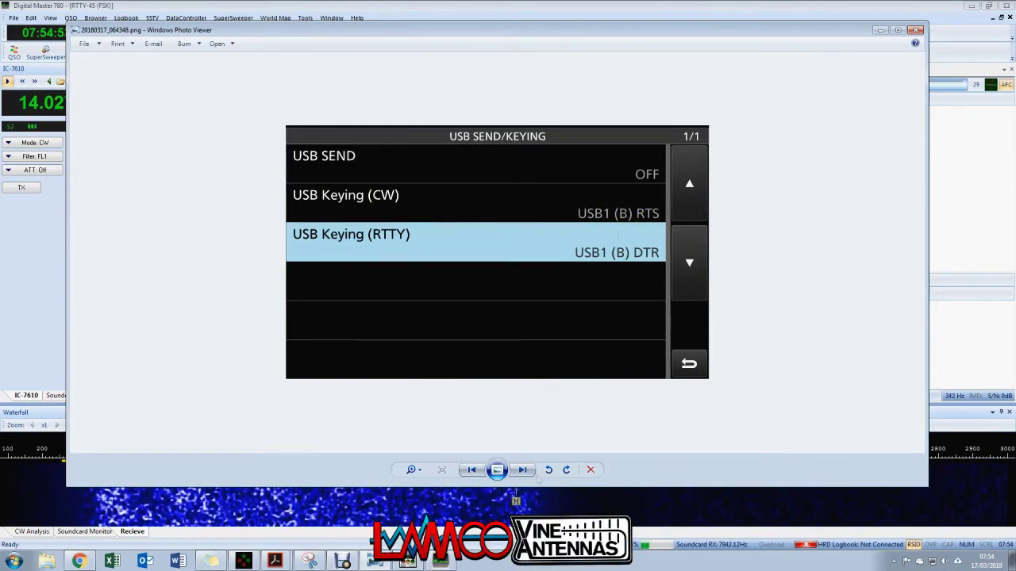
key("alt+F4")
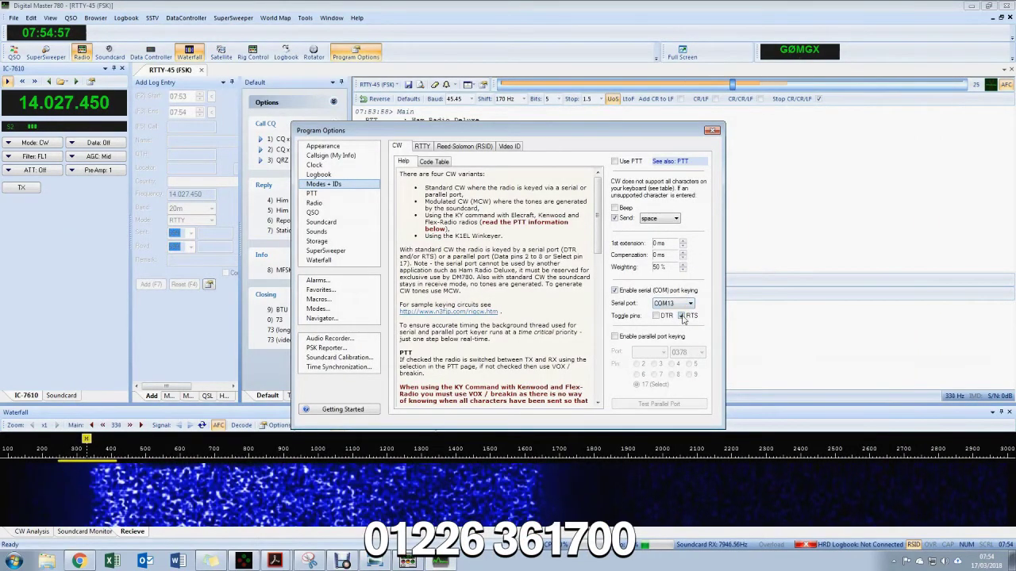
Check the RTTY FSK keying options against the radio's USB keying picture, review the soundcard devices, and close the program options
left_click(423, 147)
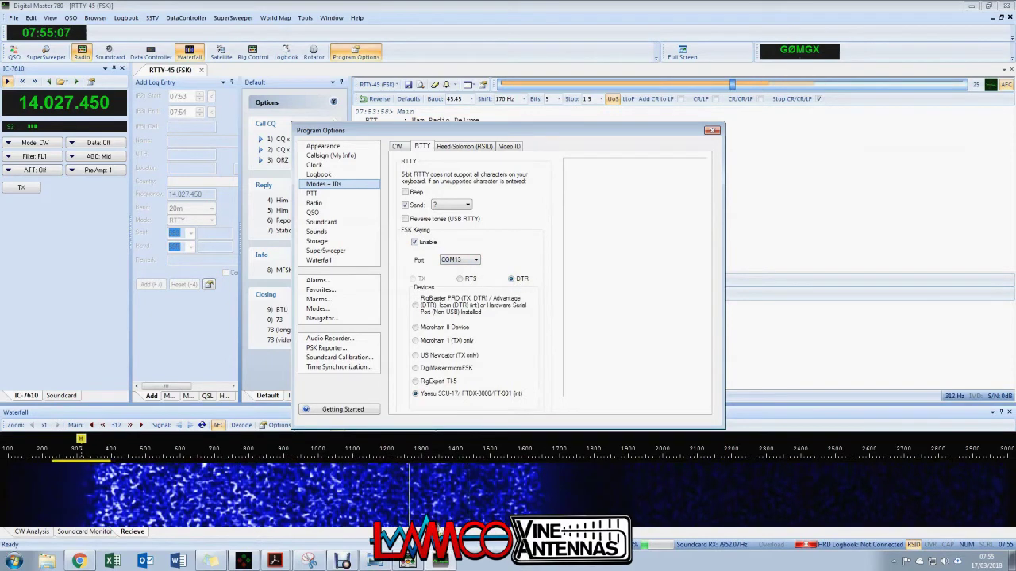
key("alt+Tab")
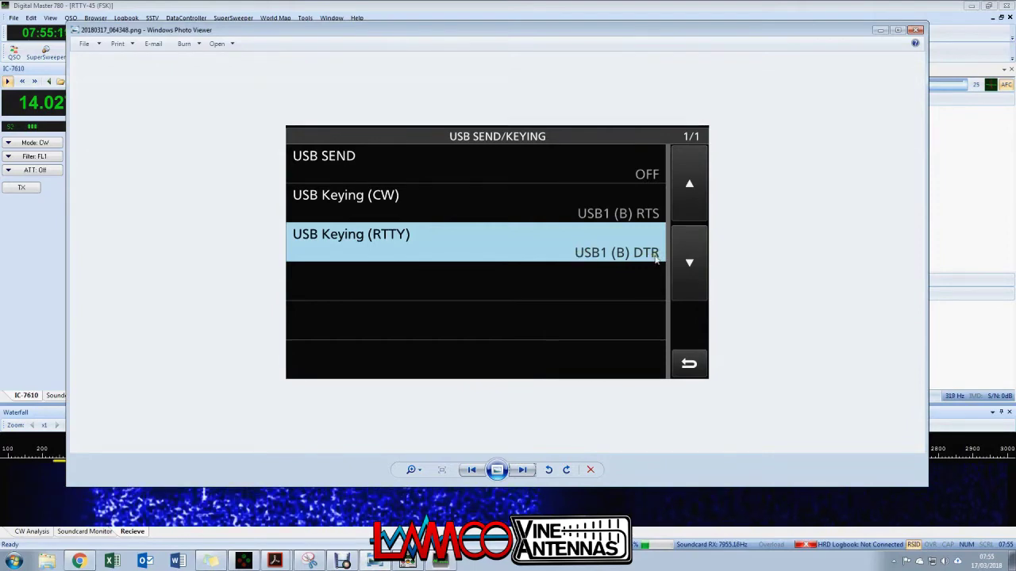
key("alt+Tab")
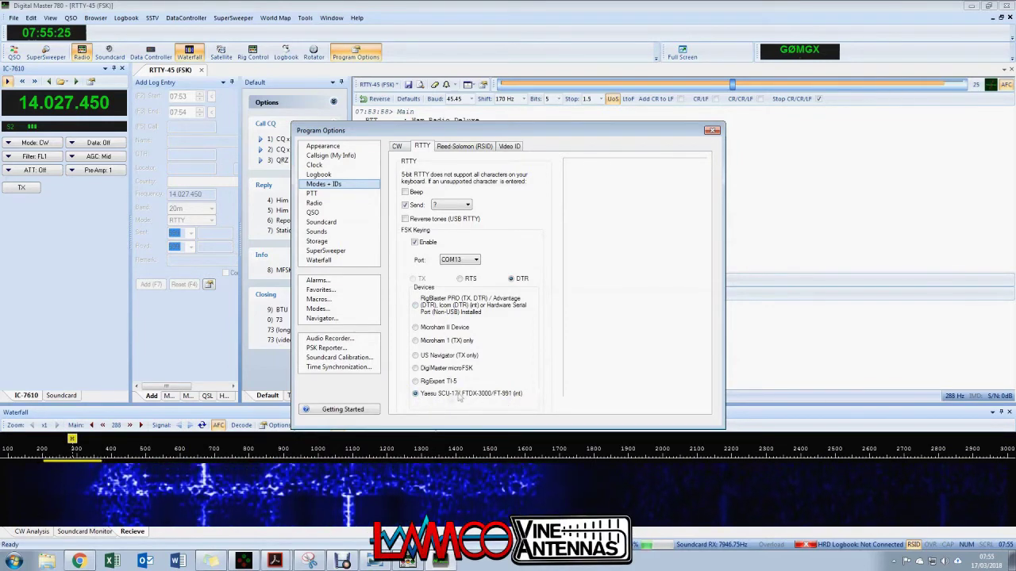
left_click(333, 223)
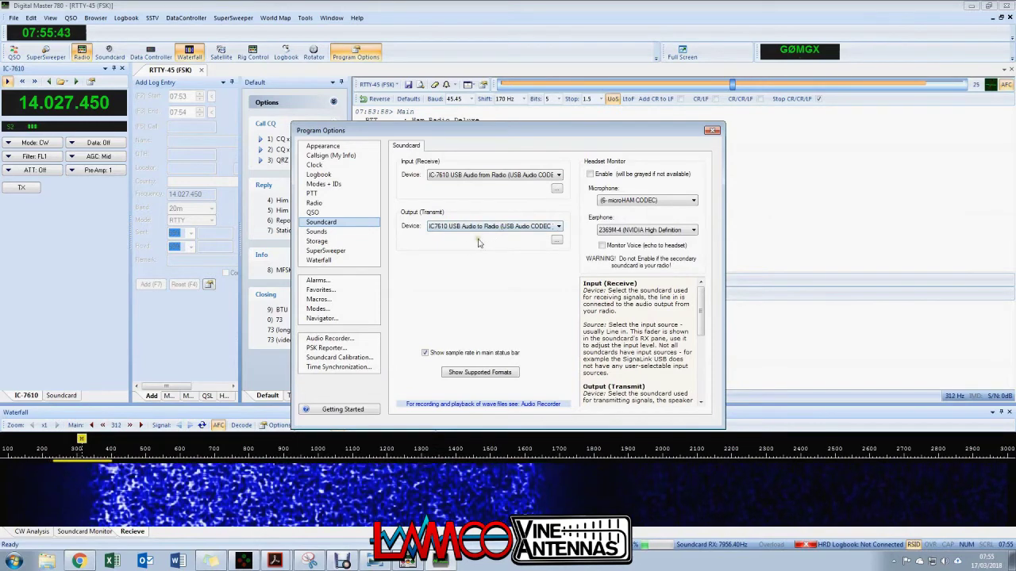
left_click(712, 132)
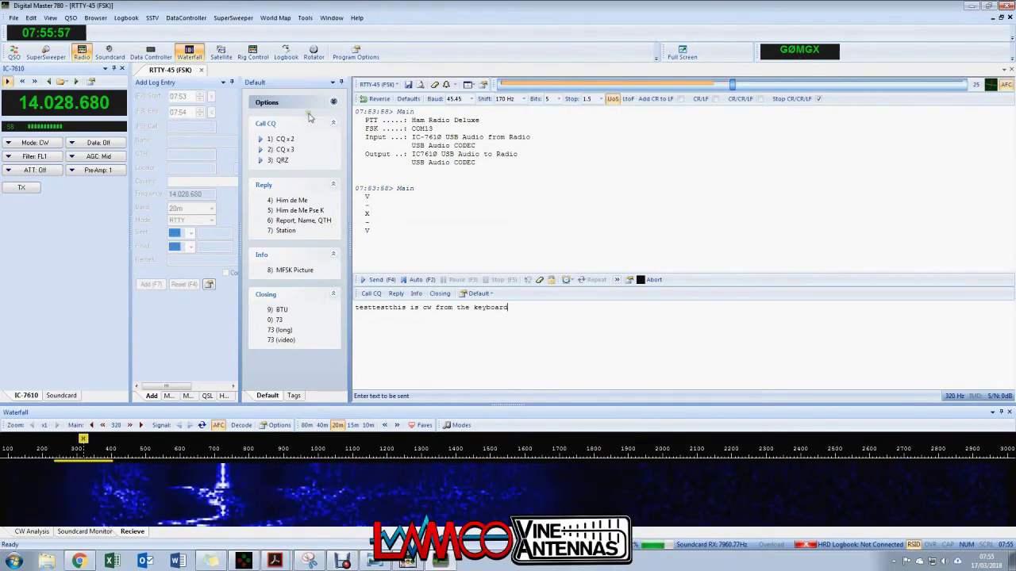
Change the operating mode from RTTY-45 (FSK) to CW
left_click(394, 85)
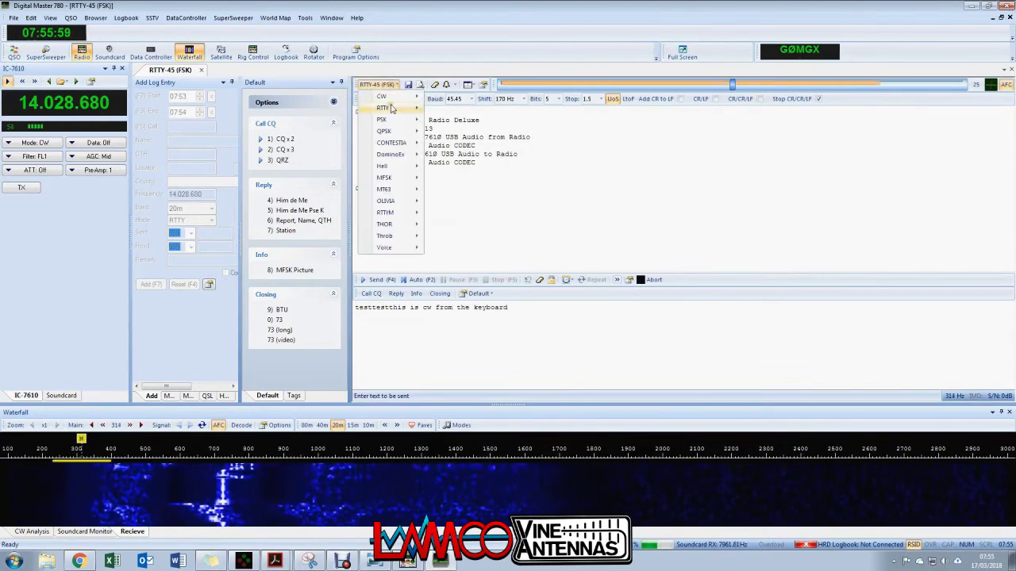
mouse_move(405, 96)
left_click(463, 97)
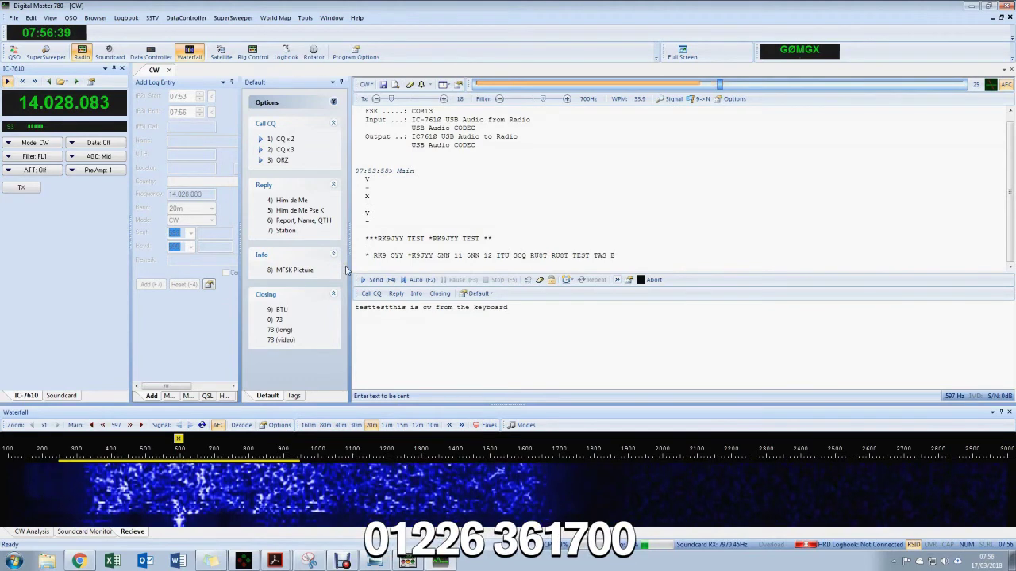
Transmit the CW text from the send window, append "this is cw from the keyboard" while it is sending, and abort the transmission
left_click(371, 280)
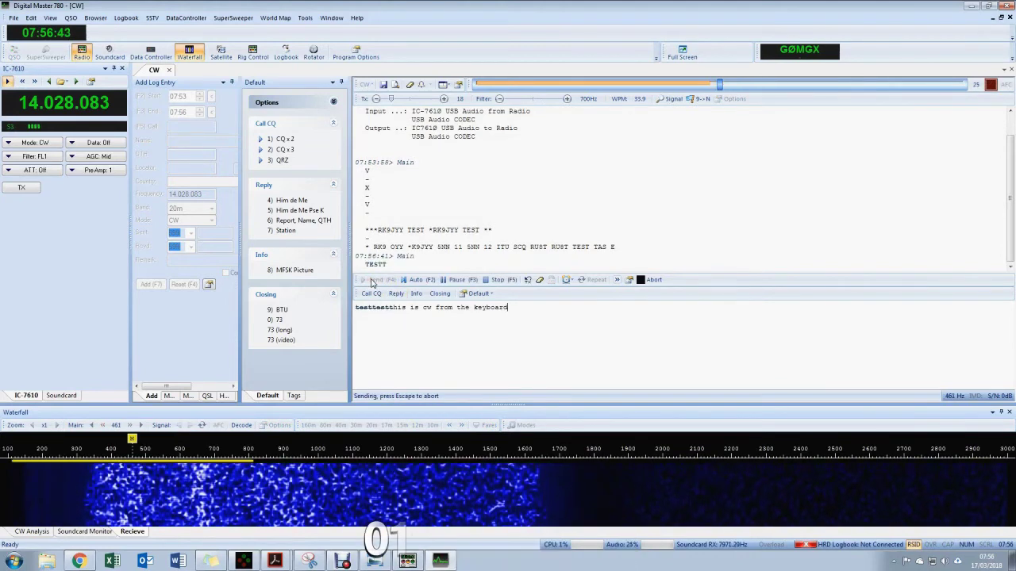
type("this is cw from")
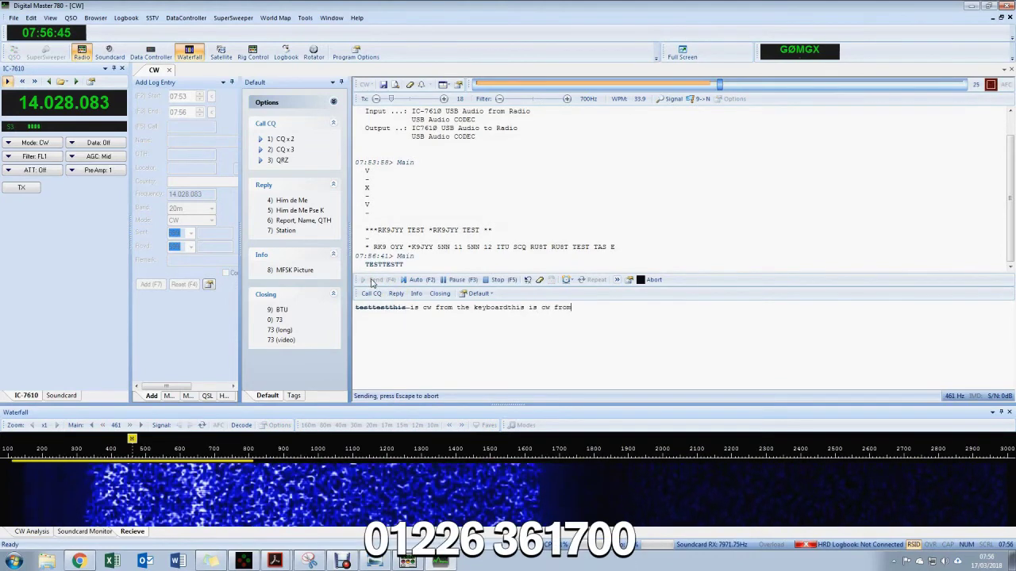
type(" the keyboard")
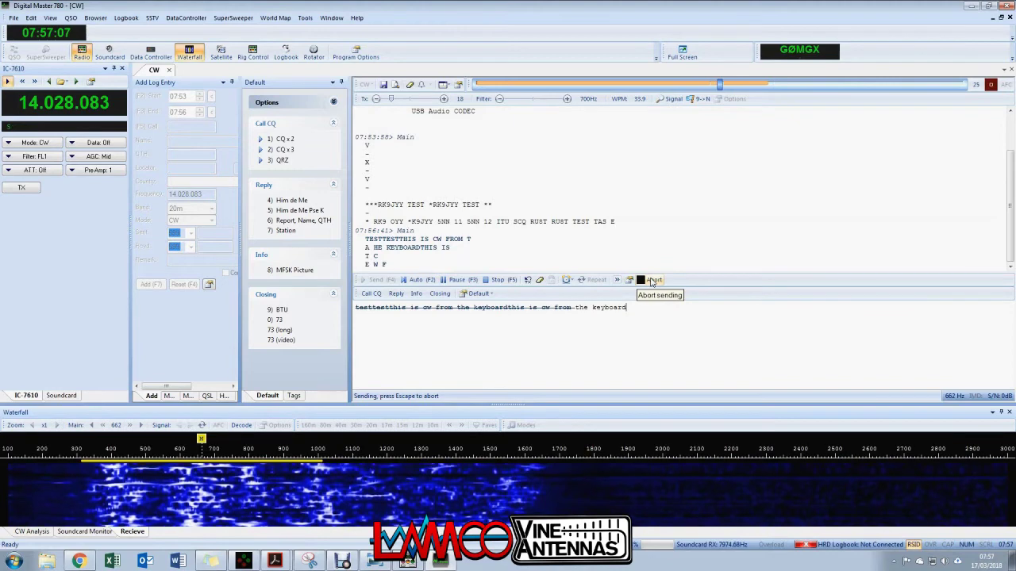
left_click(651, 281)
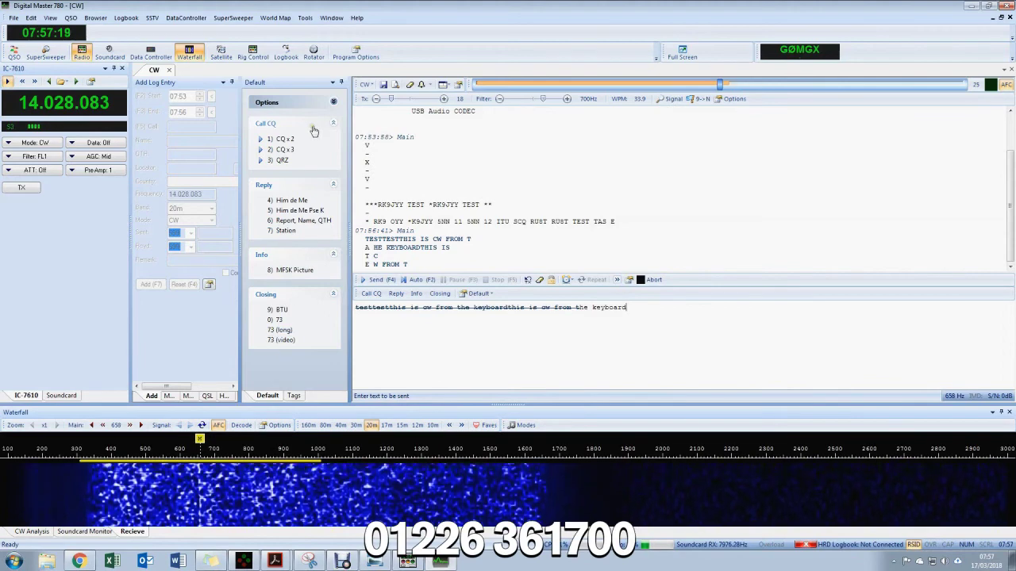
Change the operating mode from CW to RTTY-45 (AFSK) and tune the waterfall marker to about 2200 Hz
left_click(367, 85)
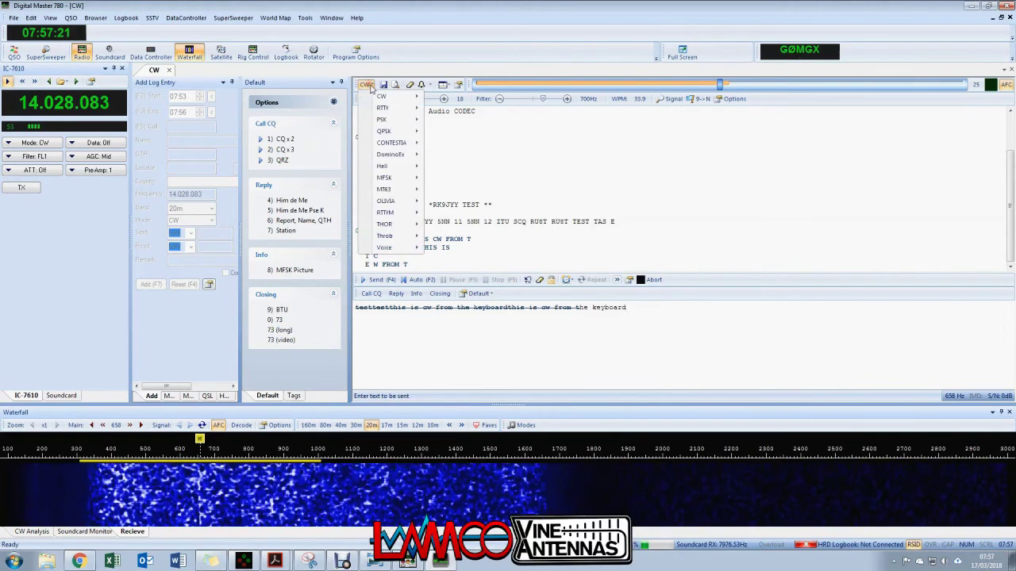
mouse_move(382, 107)
left_click(469, 111)
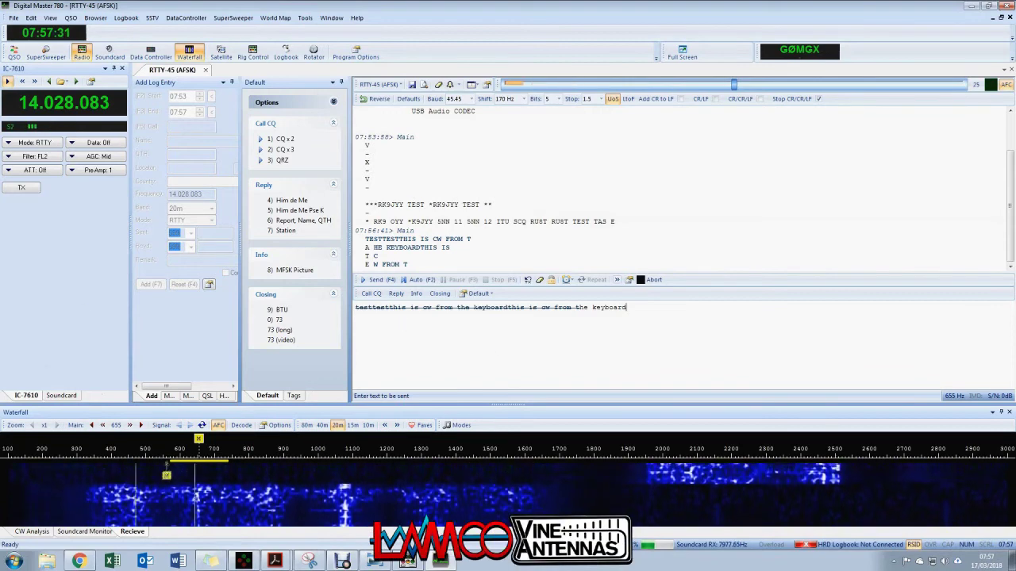
left_click(732, 474)
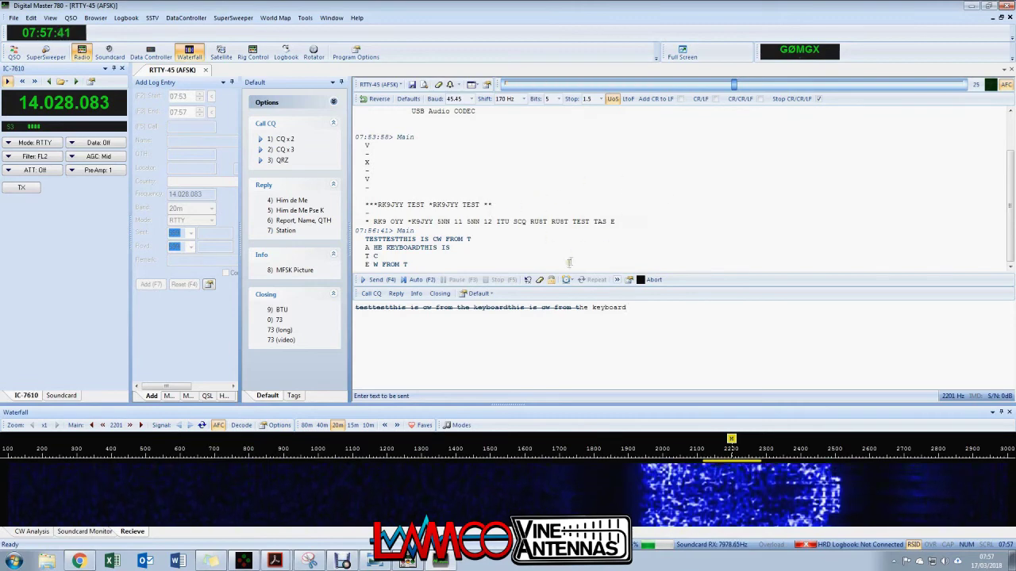
Switch the operating mode to RTTY-45 (FSK)
left_click(379, 84)
mouse_move(393, 108)
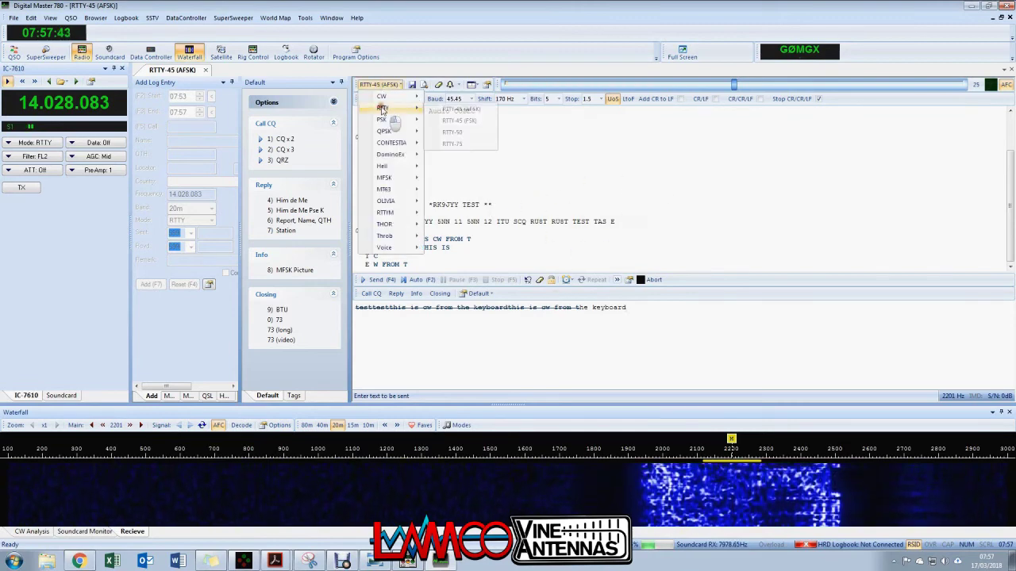
left_click(461, 120)
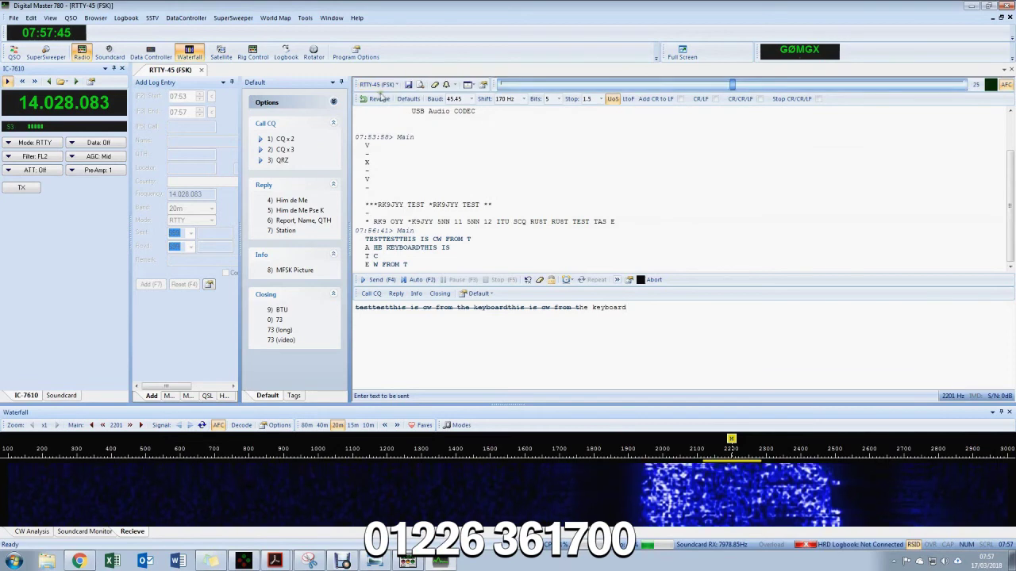